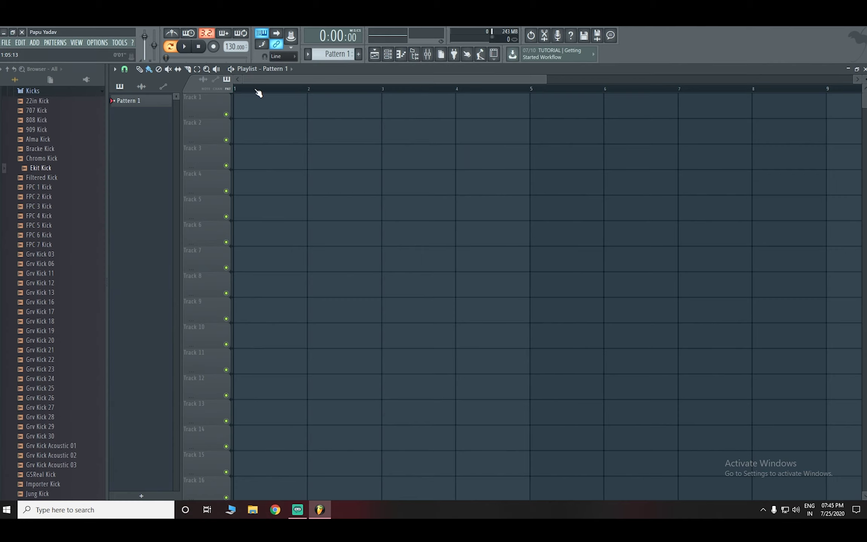
Show the channel rack and examine the HIP_Kick and HIP_Snaph sample settings and waveforms.
scroll(257, 91, up, 2)
scroll(258, 92, down, 2)
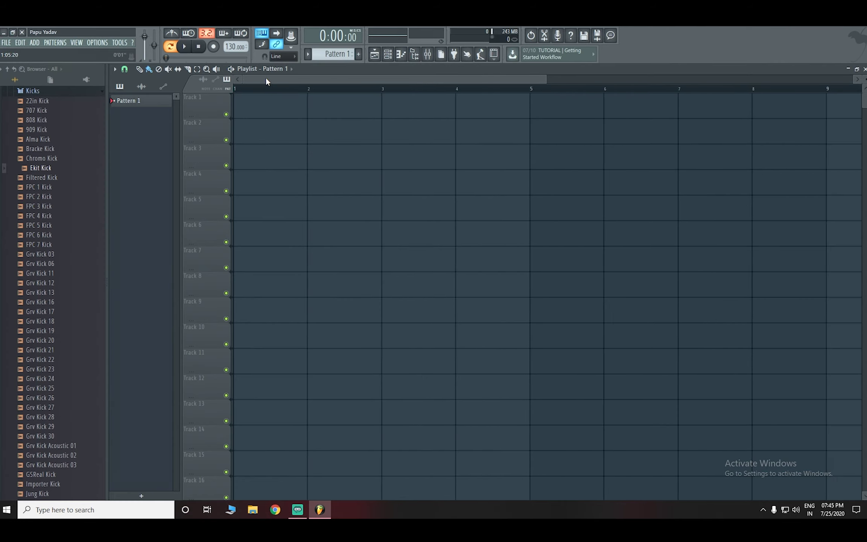
click(387, 53)
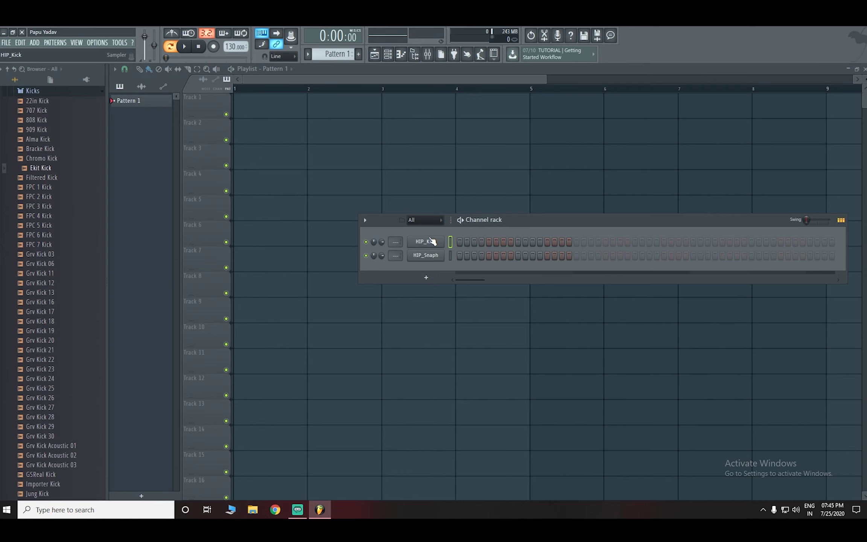
drag(522, 221, 477, 181)
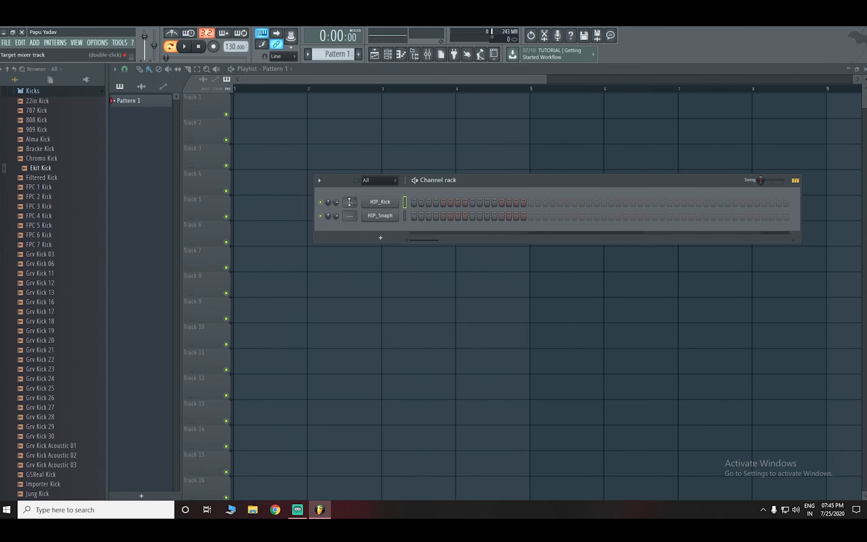
click(378, 203)
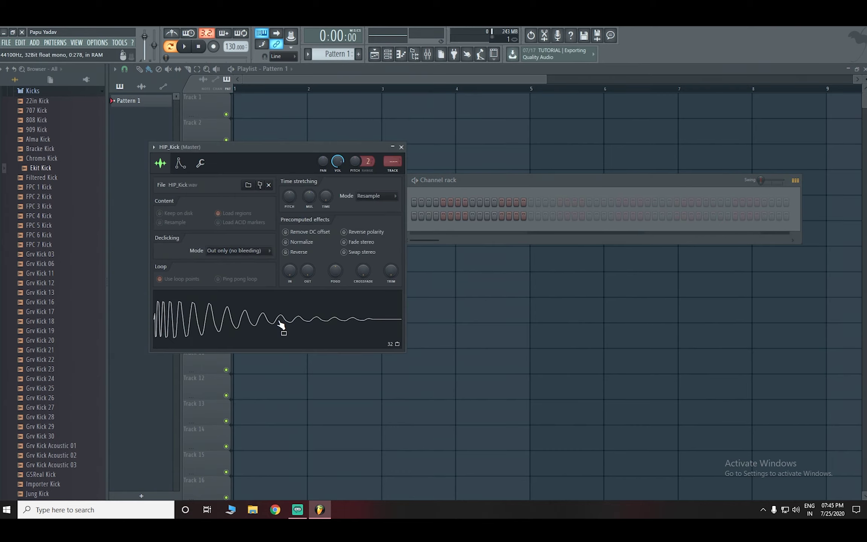
click(401, 147)
click(378, 217)
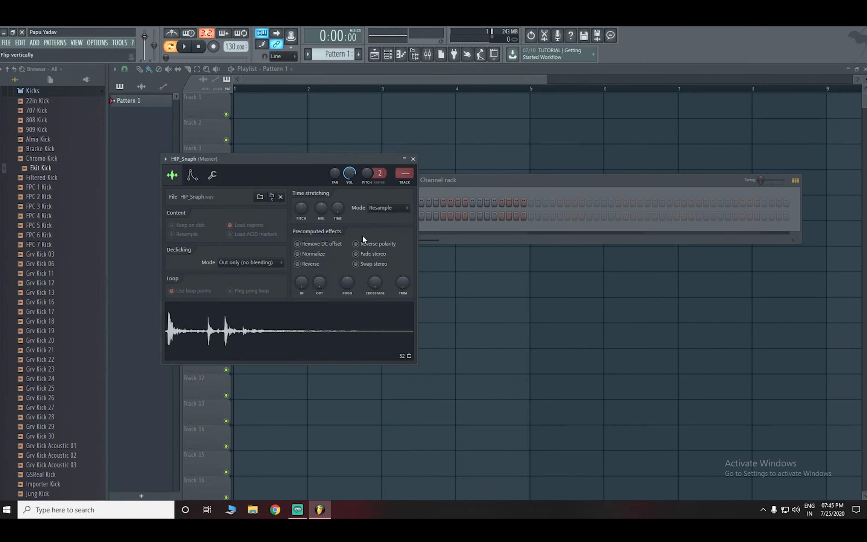
click(413, 158)
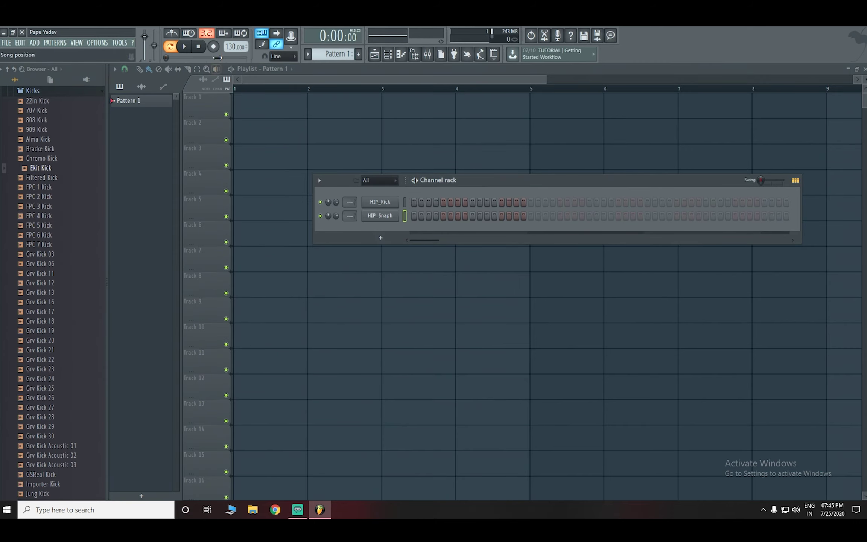
Set the project tempo to 120 BPM and start playback with the metronome on.
drag(235, 46, 235, 60)
click(317, 127)
key(space)
click(175, 37)
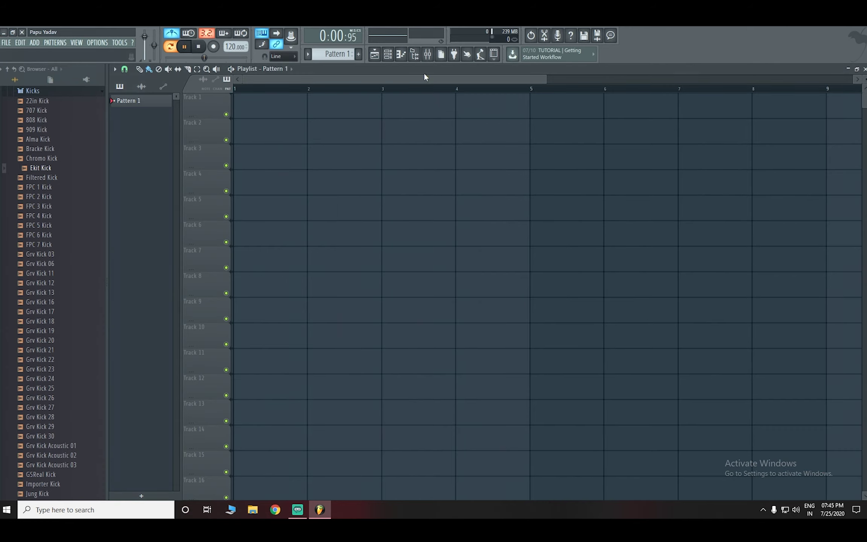
Program HIP_Kick on steps 1, 4, 7 and 9 and HIP_Snaph on steps 5 and 13, and stop playback.
click(388, 54)
click(414, 202)
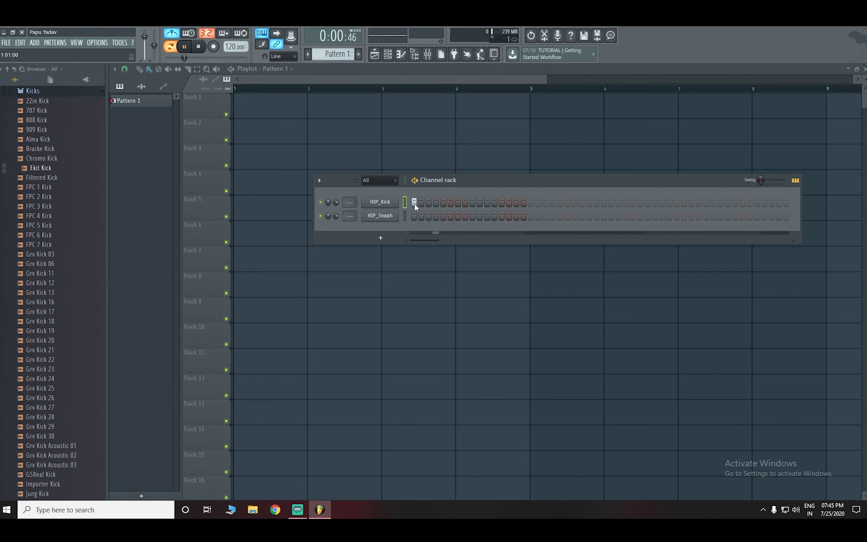
click(435, 202)
click(443, 215)
click(466, 202)
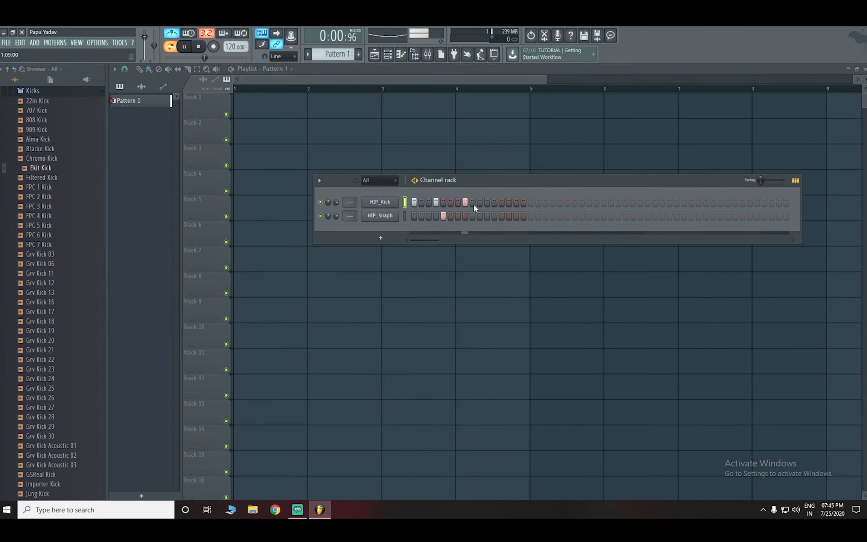
right_click(466, 203)
click(457, 202)
click(471, 203)
click(501, 216)
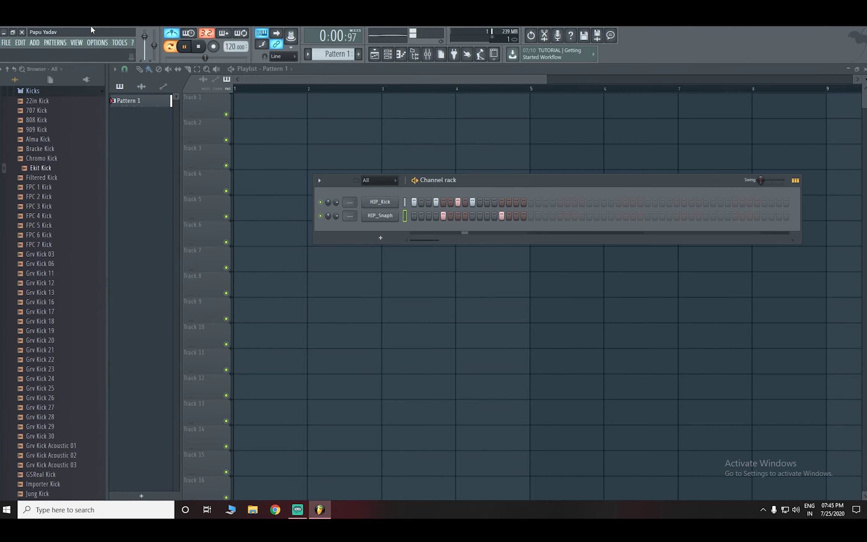
click(198, 46)
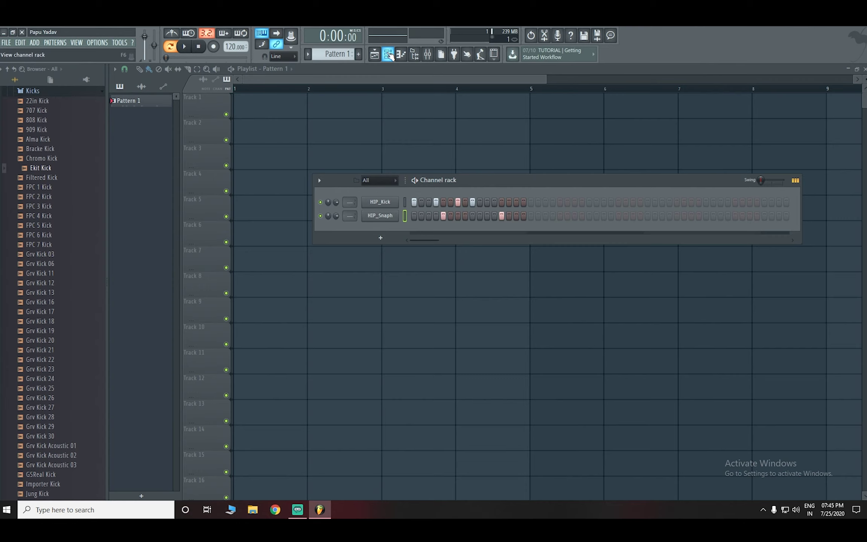
Place four consecutive Pattern 1 clips on Track 1 of the playlist, filling bars 1 to 4.
click(389, 55)
click(388, 54)
drag(260, 103, 447, 97)
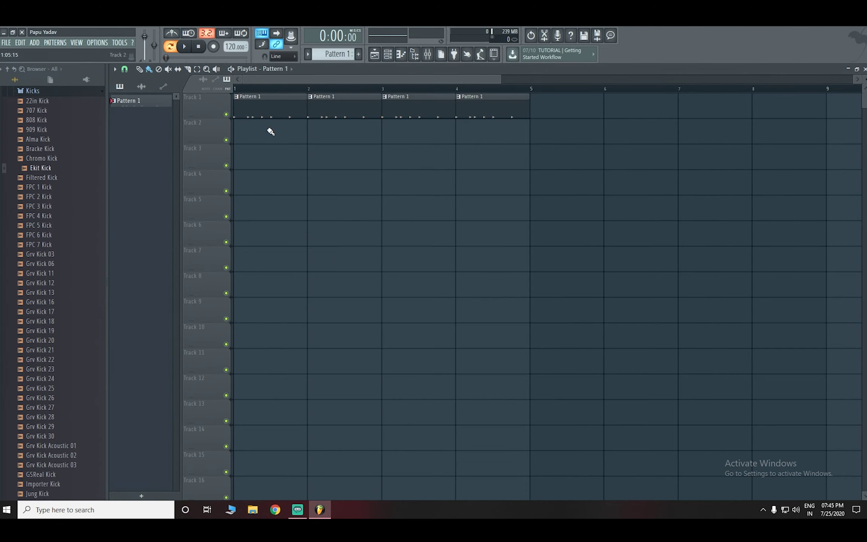
Listen to the kick and snare pattern with the channel rack shown, and check the HIP_Kick sample settings.
click(388, 54)
key(space)
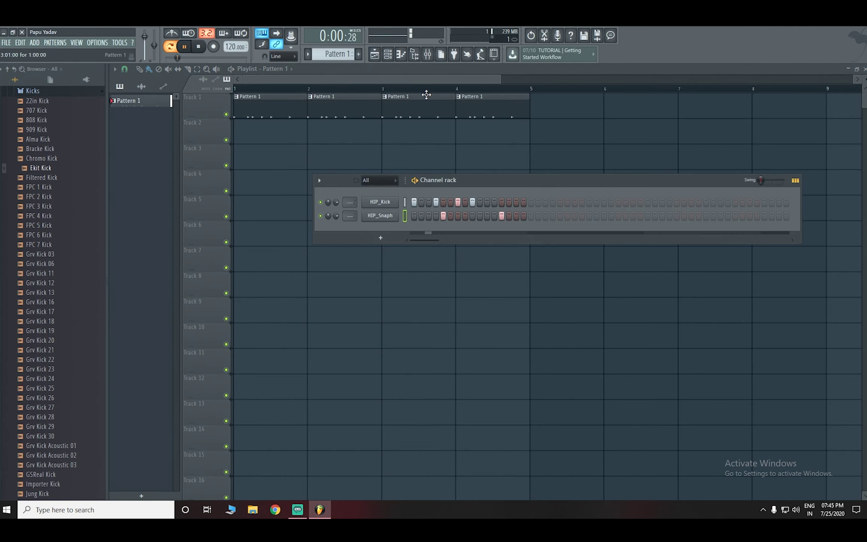
key(space)
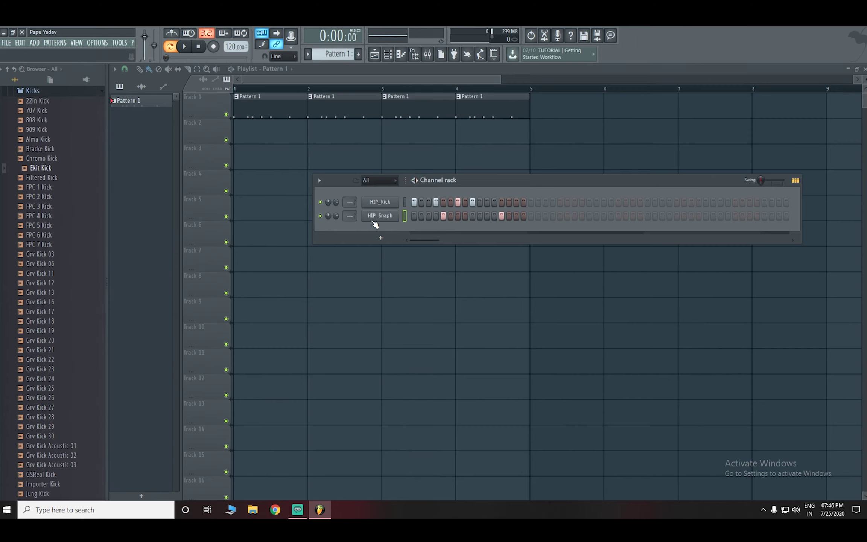
click(383, 204)
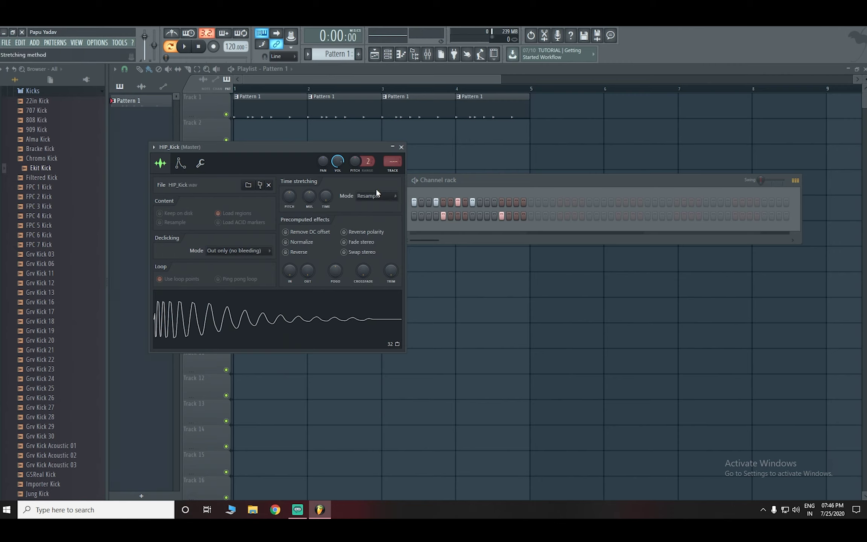
click(401, 147)
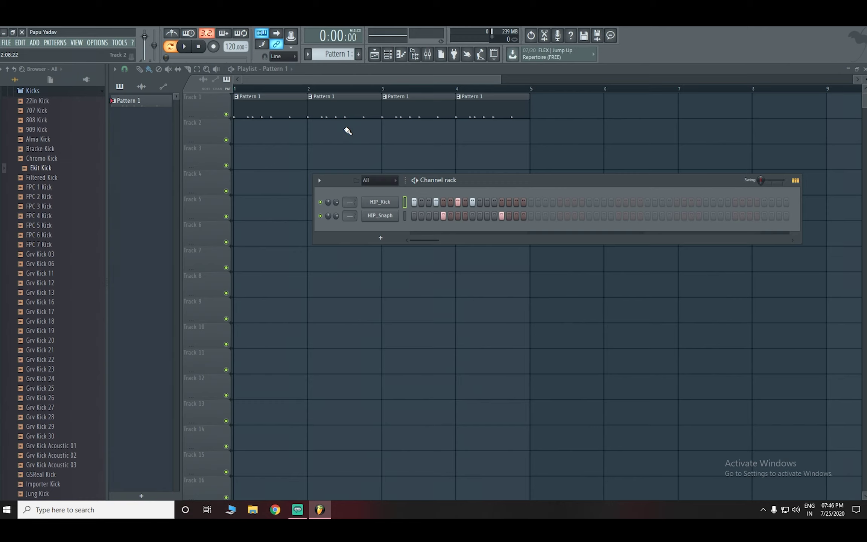
Preview the 808 Kick sample from the Kicks folder and add it as a new channel in the channel rack.
click(33, 121)
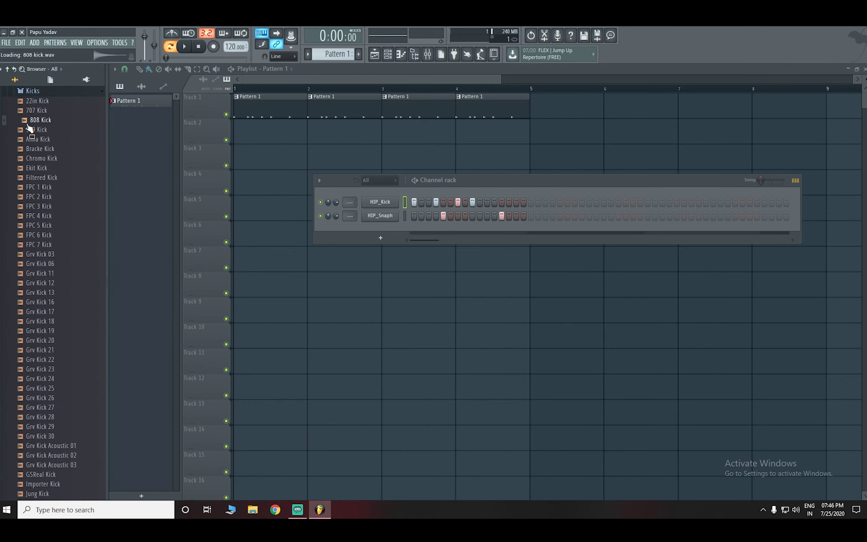
click(28, 121)
click(35, 122)
click(32, 122)
right_click(32, 123)
click(113, 128)
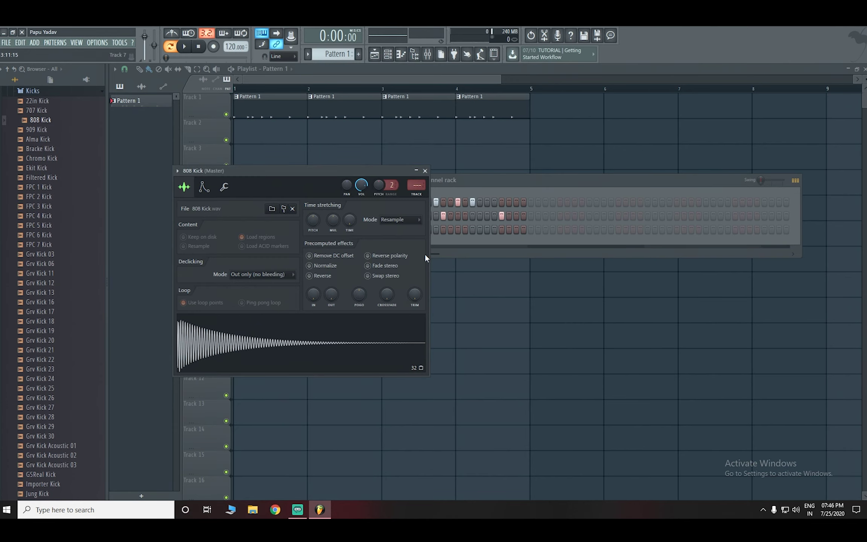
click(425, 171)
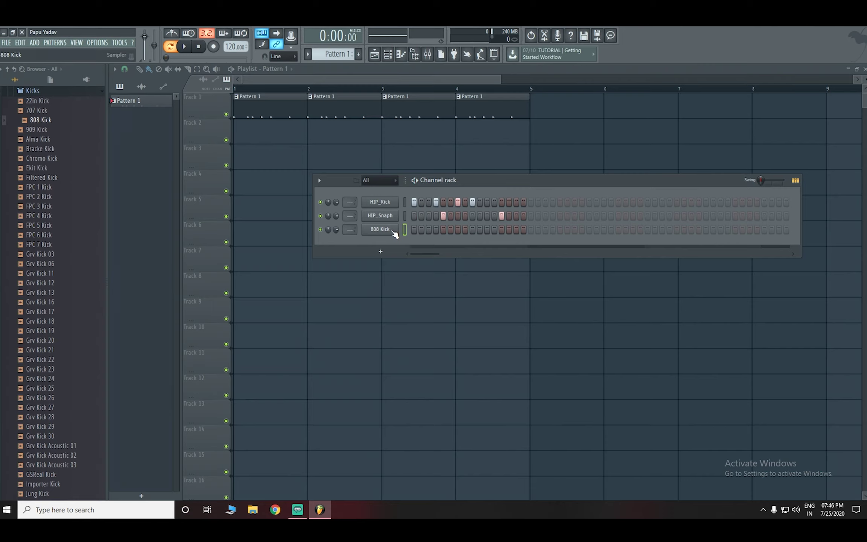
Program the 808 Kick on steps 1, 4, 7 and 9, and play the pattern to hear it.
click(414, 229)
click(436, 230)
click(457, 230)
click(472, 229)
key(space)
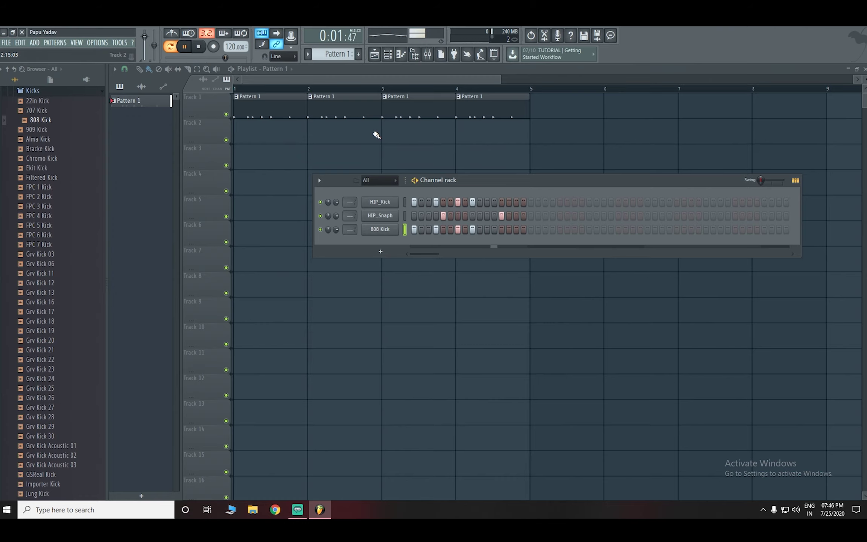
key(space)
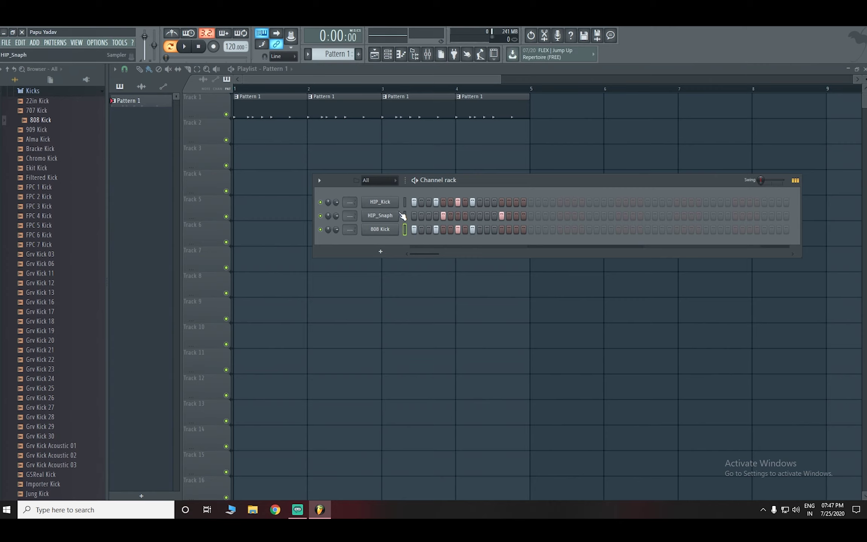
Select the HIP_Kick, HIP_Snaph and 808 Kick channels and route them to consecutive mixer tracks starting from Insert 1.
drag(404, 204, 405, 230)
click(405, 202)
click(405, 203)
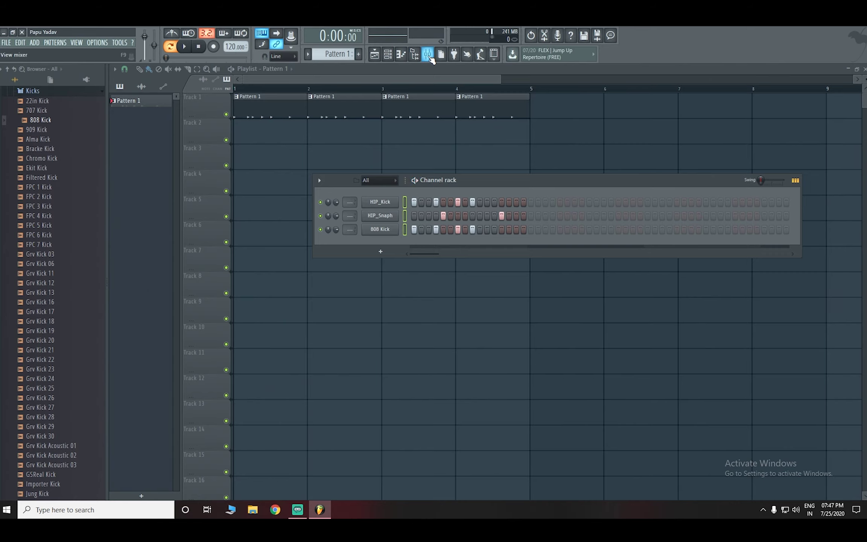
click(428, 54)
click(159, 225)
right_click(159, 225)
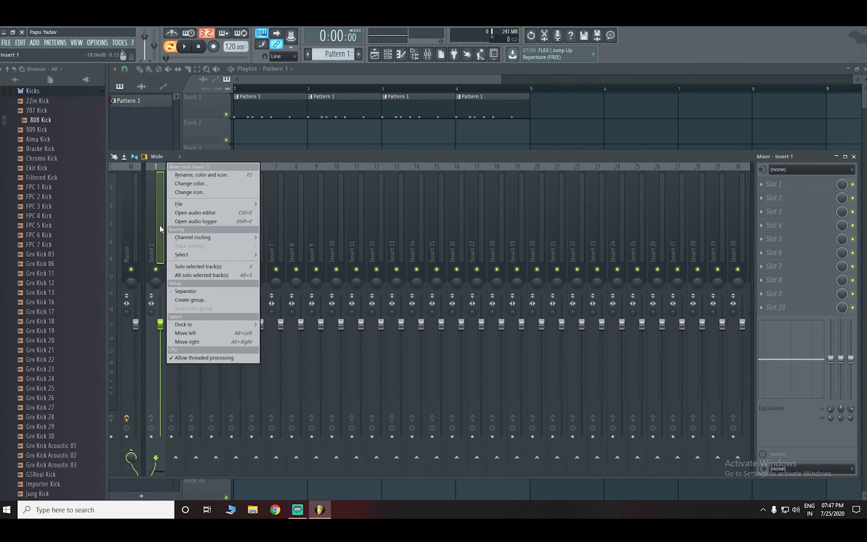
mouse_move(223, 241)
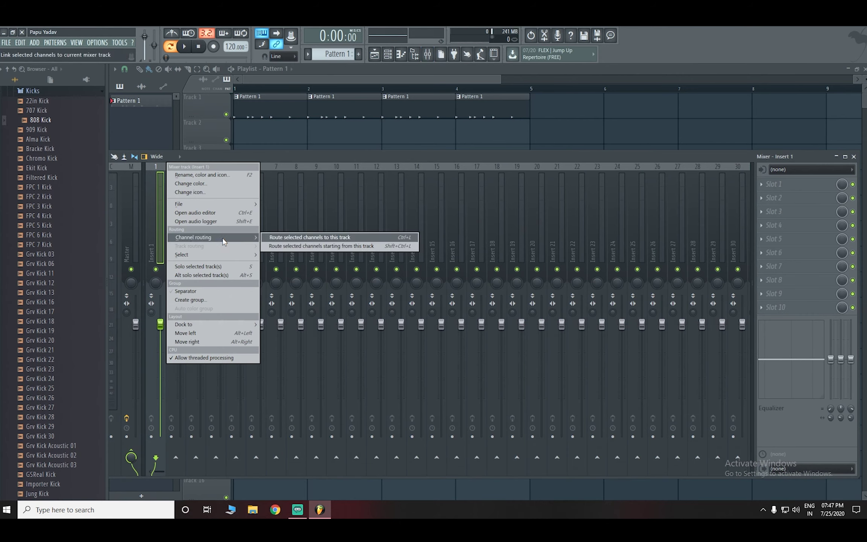
click(298, 246)
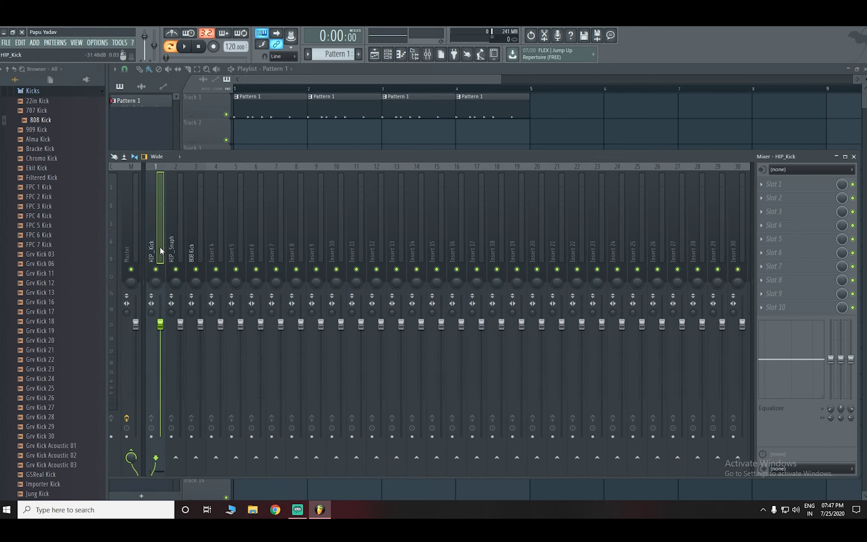
Create a send from the HIP_Kick mixer track to the 808 Kick mixer track.
click(194, 247)
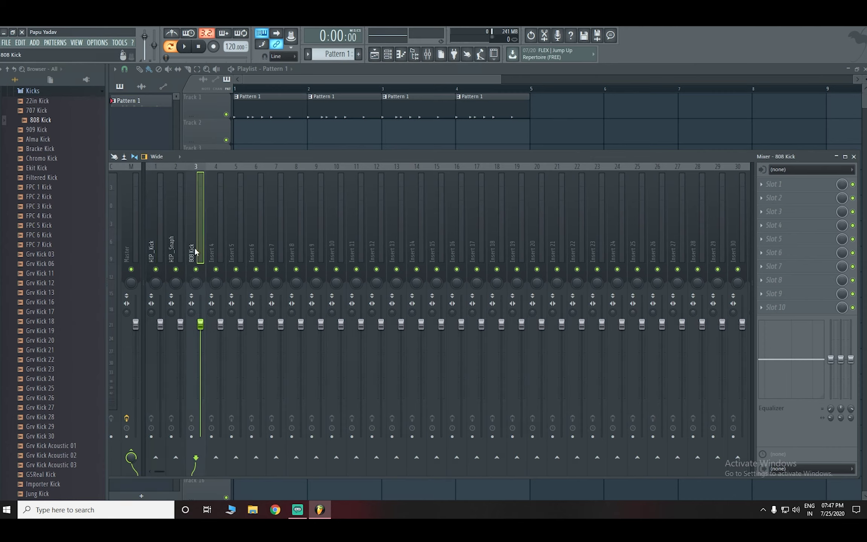
click(158, 250)
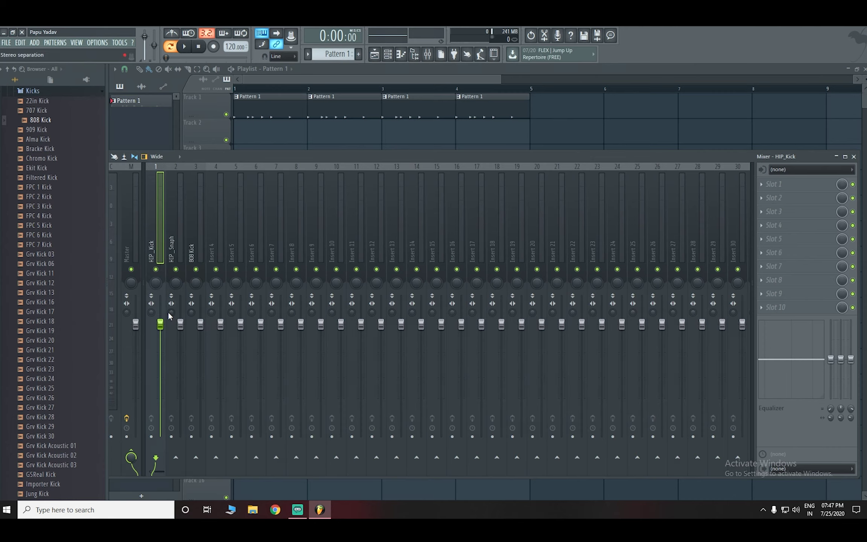
click(200, 457)
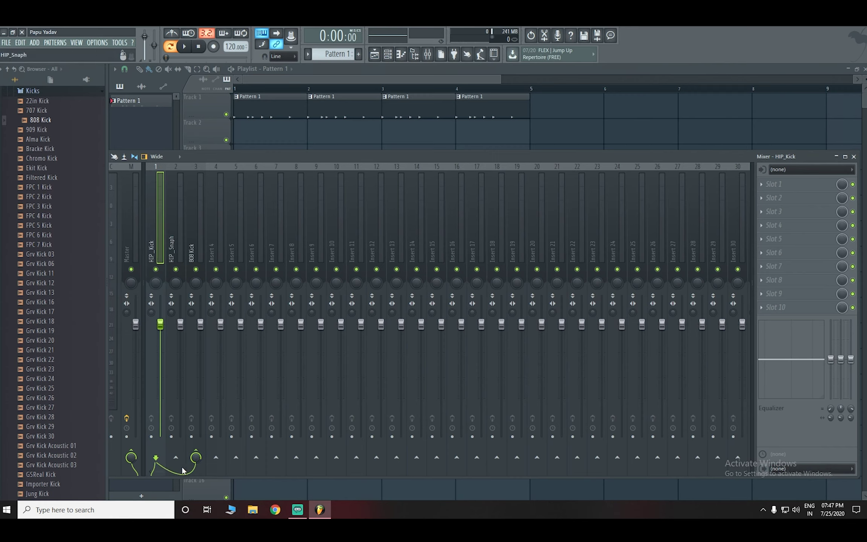
Load Fruity Limiter in effect slot 1 of the 808 Kick mixer track and set it to COMP mode.
click(200, 248)
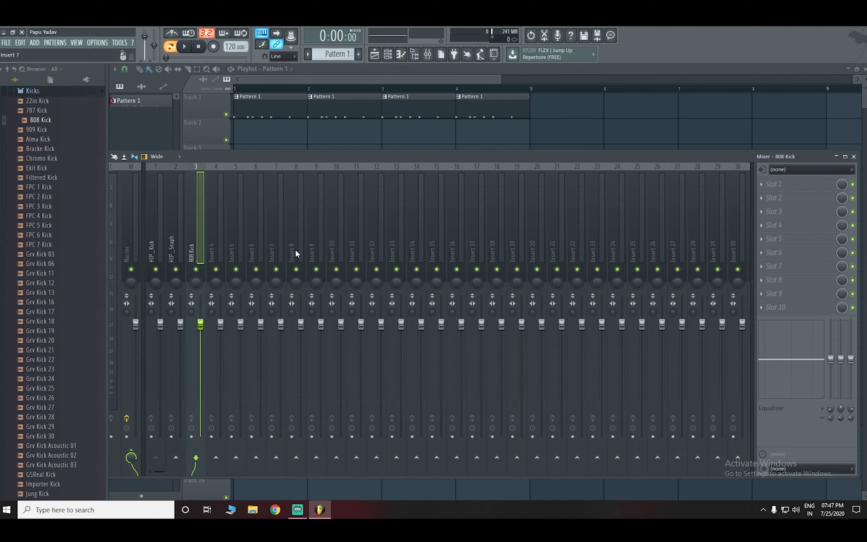
click(763, 186)
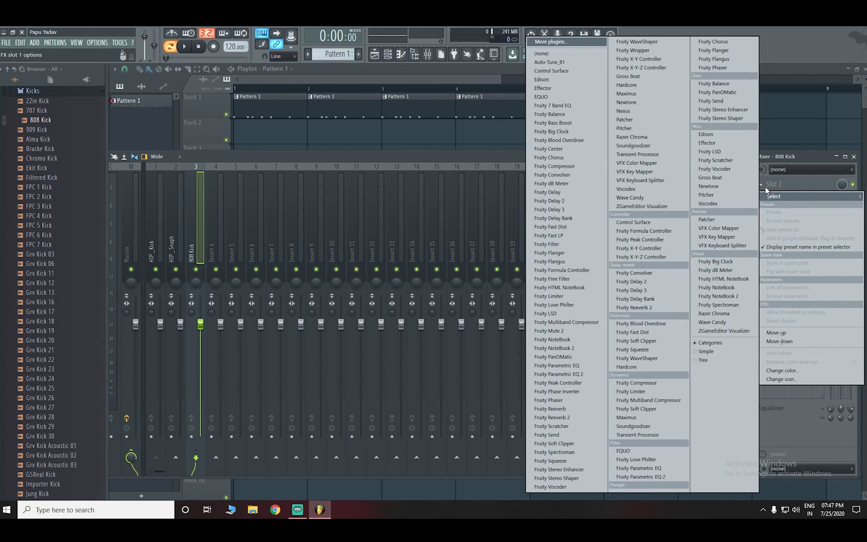
click(556, 297)
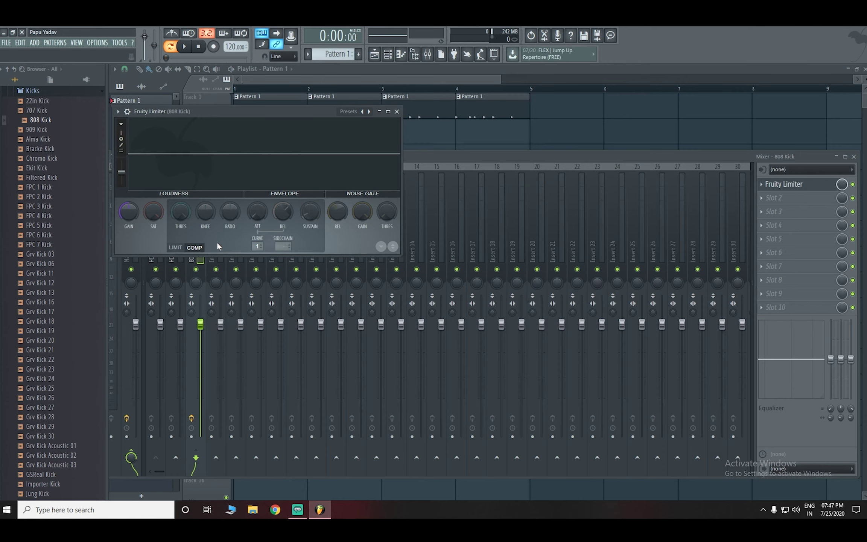
click(175, 248)
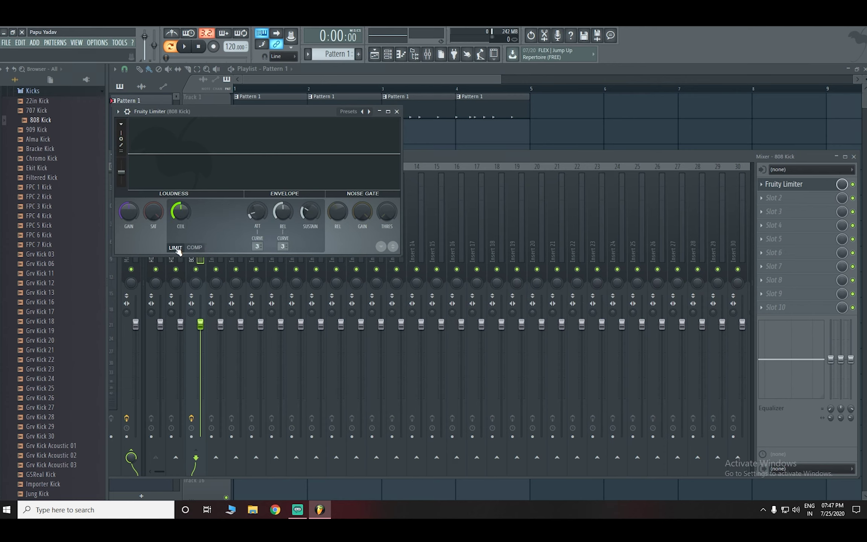
click(194, 248)
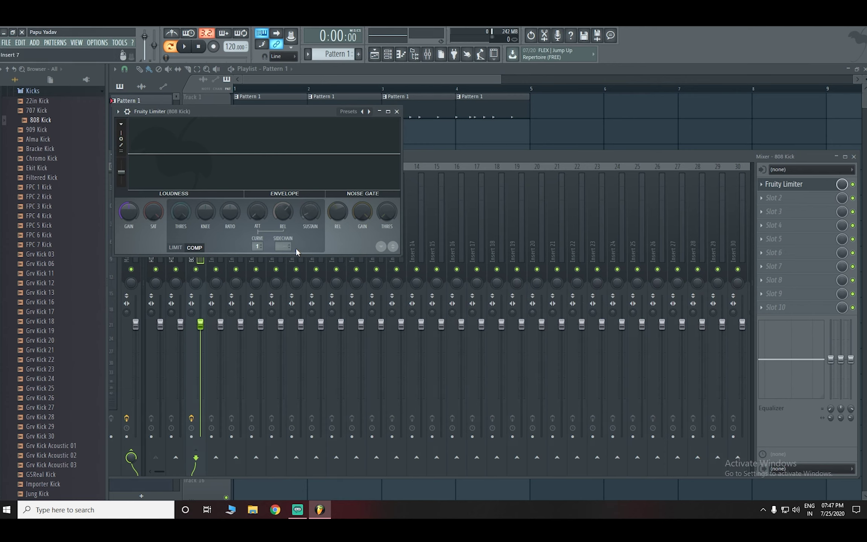
Set the limiter's sidechain input to 1, lower the compressor threshold and raise the ratio slightly.
click(282, 247)
drag(181, 212, 181, 246)
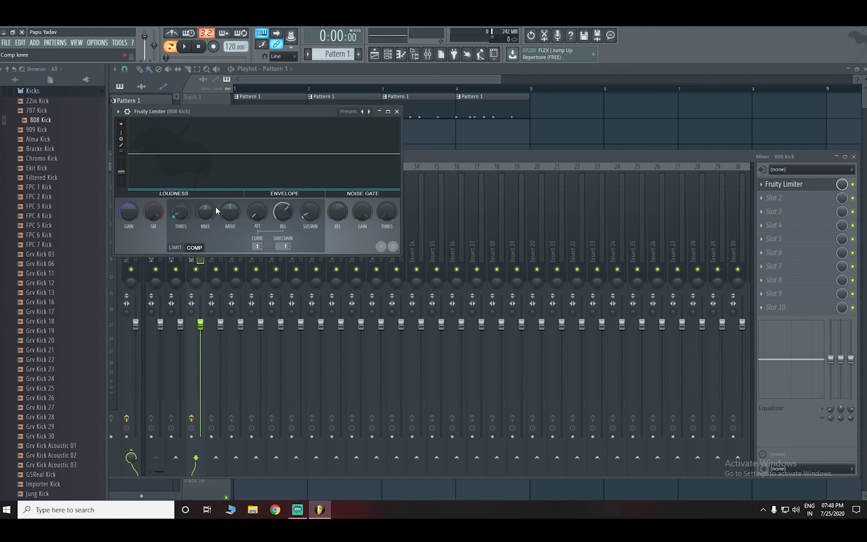
drag(230, 212, 230, 208)
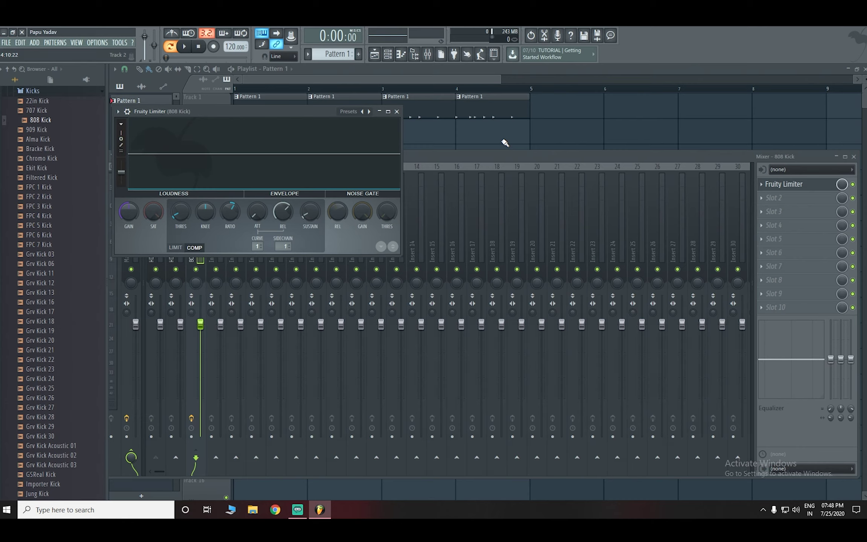
Play the pattern with Fruity Limiter bypassed on the 808 Kick track, compare it with the limiter enabled, and close the limiter and mixer.
click(853, 184)
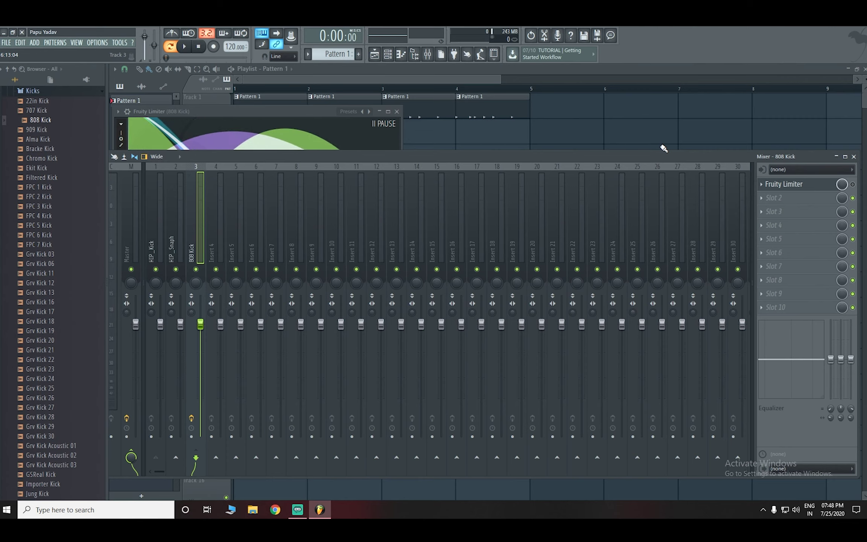
key(space)
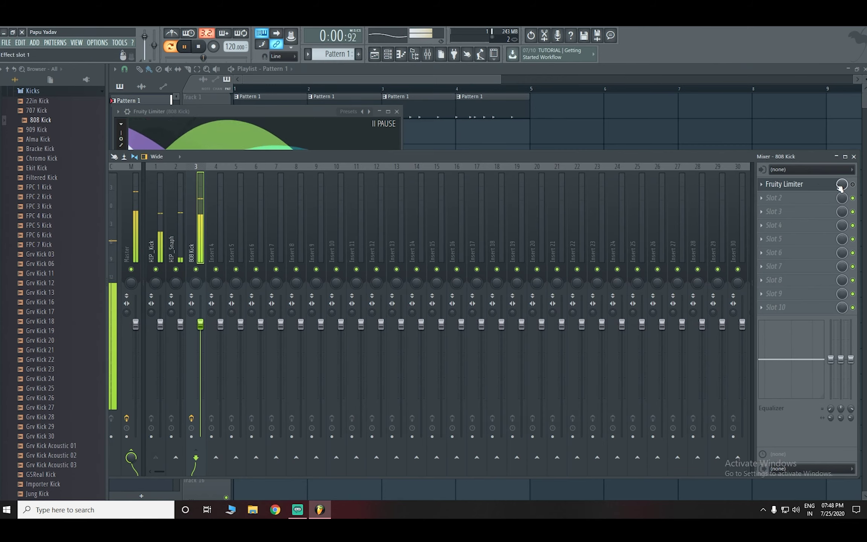
click(854, 185)
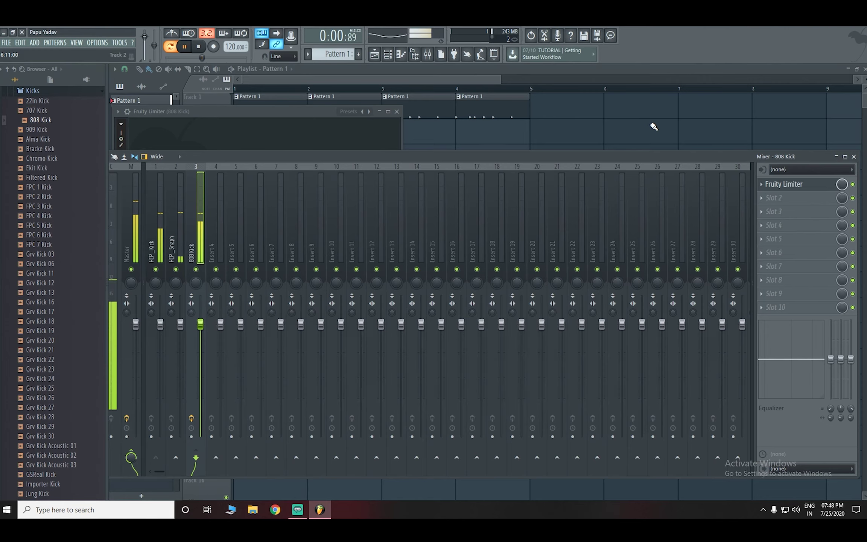
key(space)
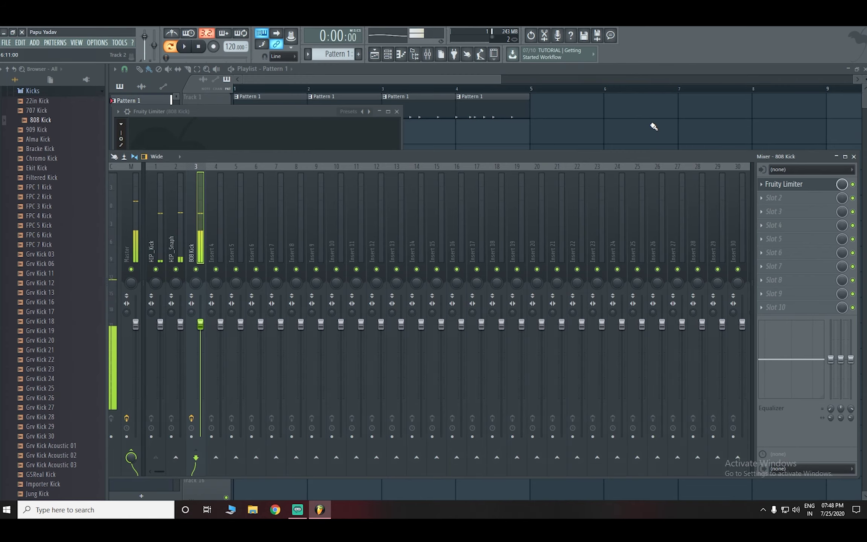
click(397, 111)
key(F9)
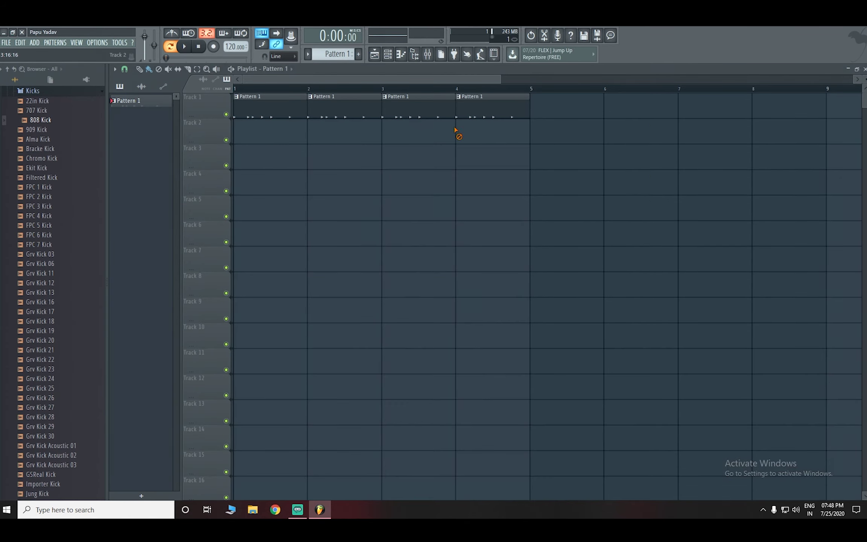
scroll(306, 93, down, 2)
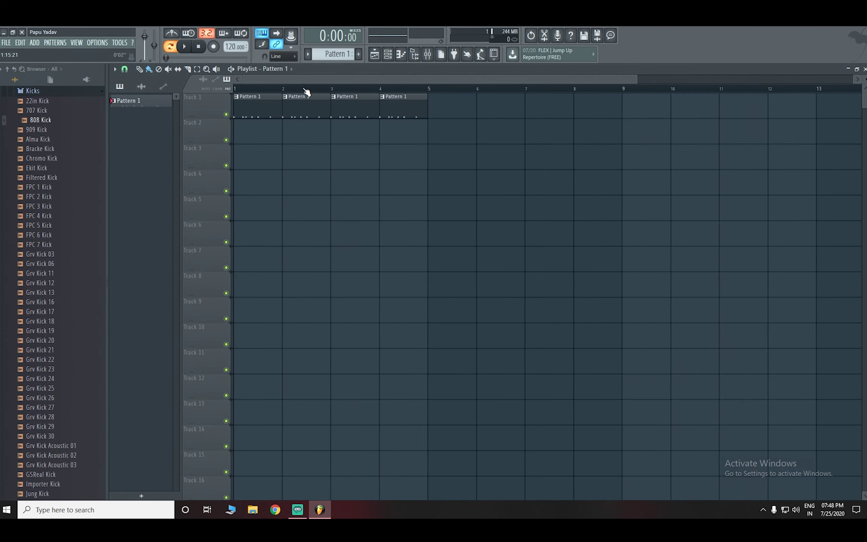
Load Fruity Reeverb 2 in effect slot 1 of the HIP_Snaph mixer track.
click(427, 54)
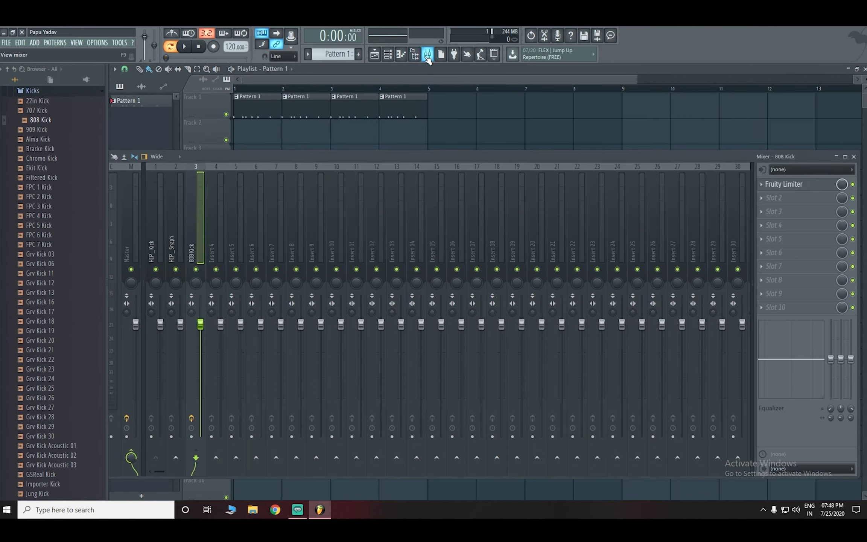
click(180, 230)
click(771, 184)
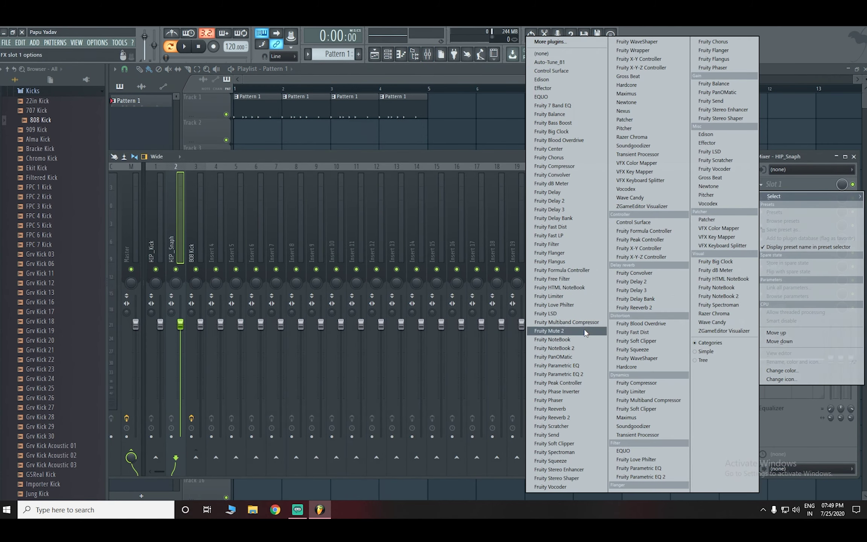
click(638, 307)
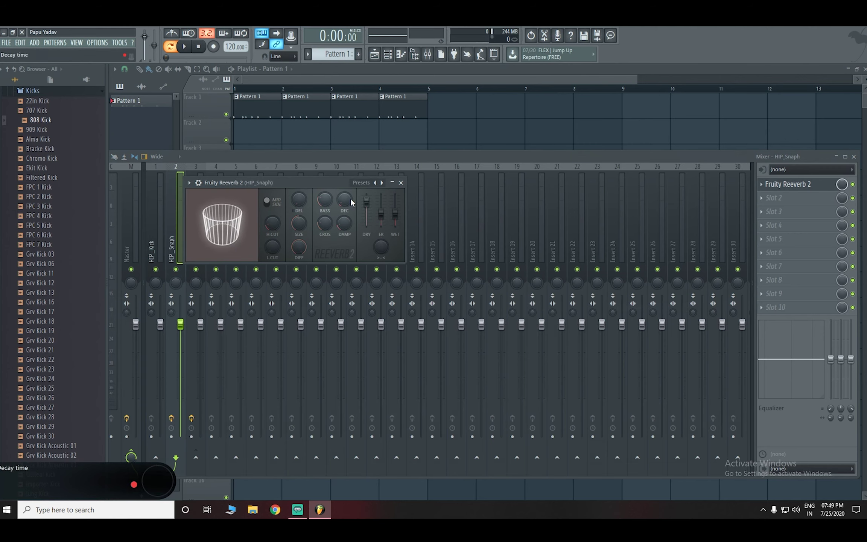
Lower the reverb's wet level to 25% while the pattern plays, and close the Fruity Reeverb 2 window.
drag(394, 213, 395, 220)
key(space)
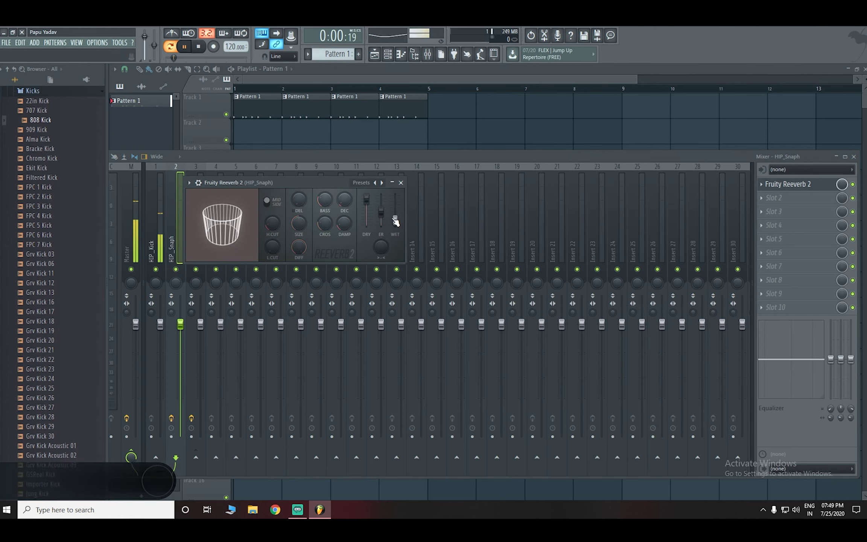
click(367, 201)
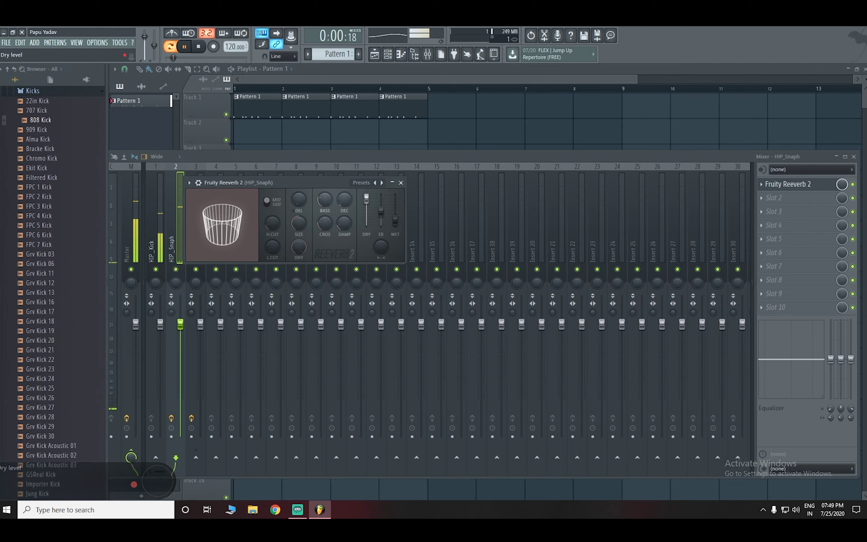
click(381, 211)
click(382, 212)
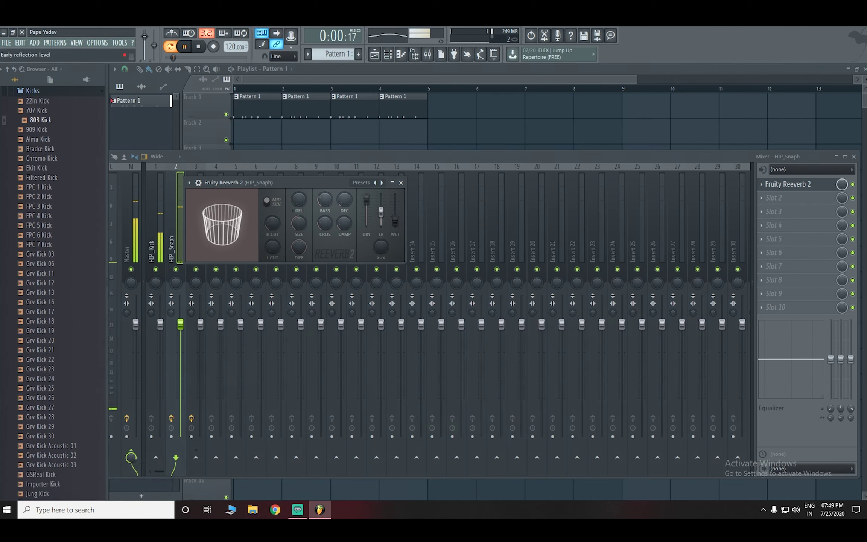
click(395, 220)
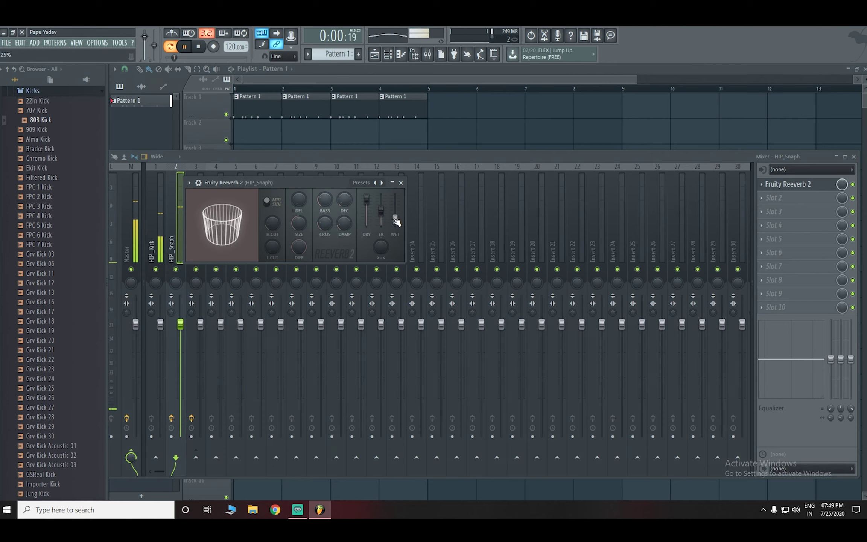
click(400, 182)
Raise the HIP_Snaph mixer track's volume slightly and reset the HIP_Kick track's volume to its default.
drag(180, 324, 160, 326)
right_click(159, 324)
click(230, 326)
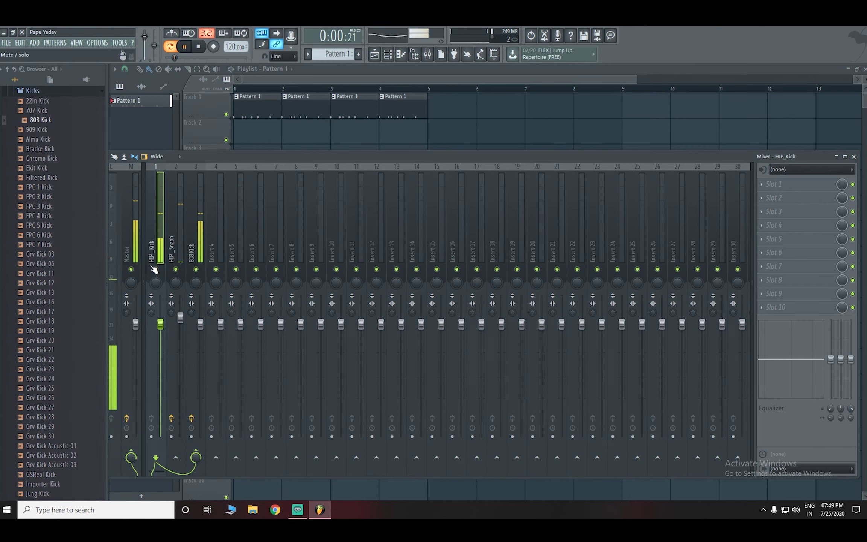
Compare playback with Fruity Limiter bypassed and enabled on the 808 Kick track, and move the limiter to effect slot 10.
click(202, 237)
key(space)
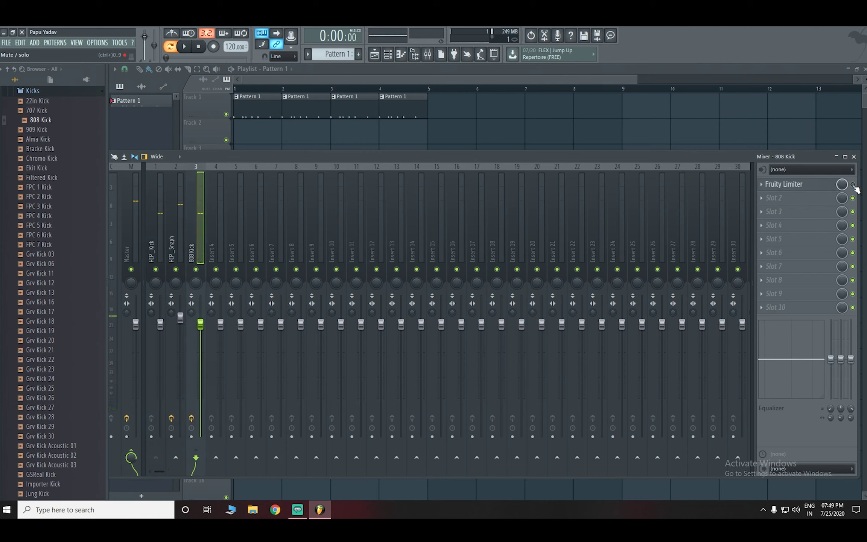
key(space)
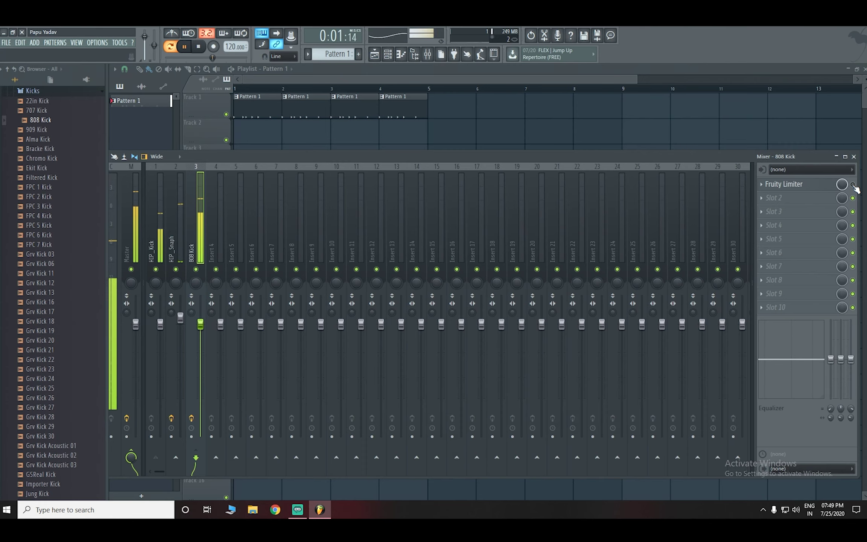
scroll(856, 189, up, 1)
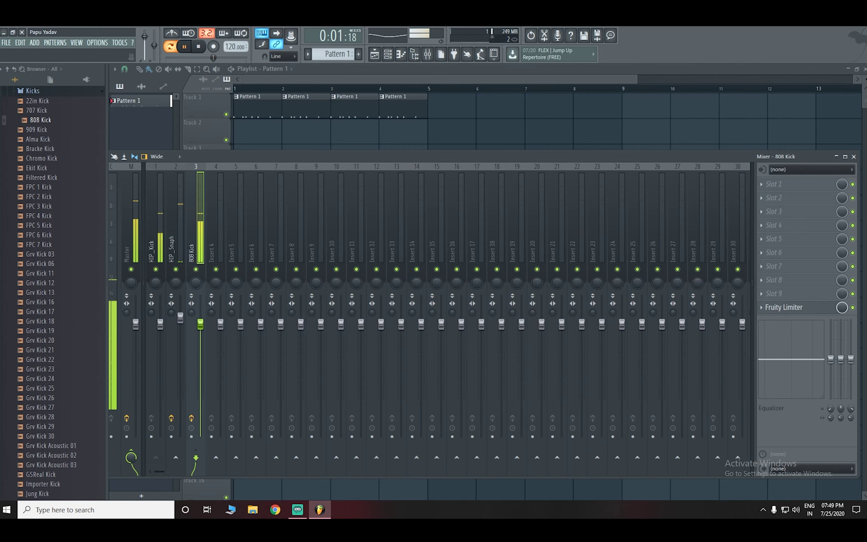
click(854, 157)
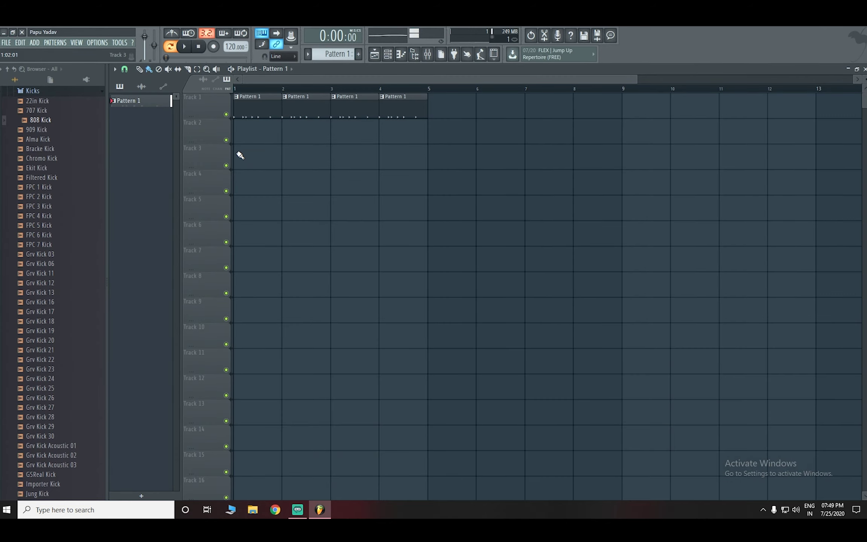